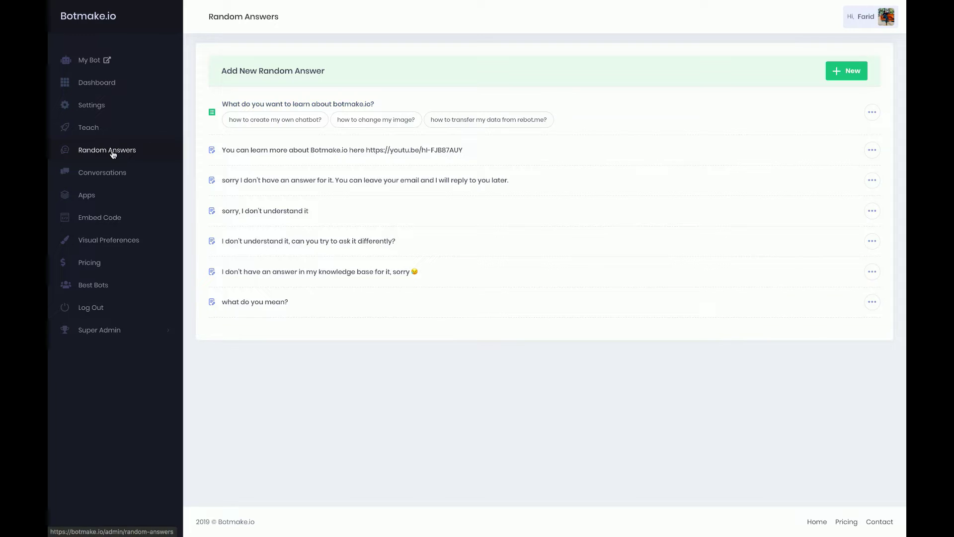
Create a new random answer, choose the Buttons type, and focus the Answer Text field
left_click(852, 71)
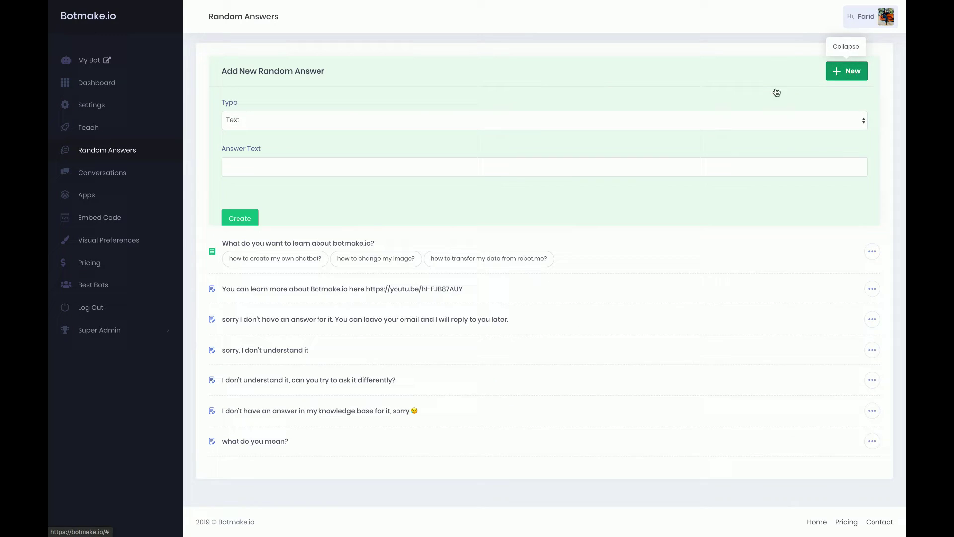
left_click(324, 123)
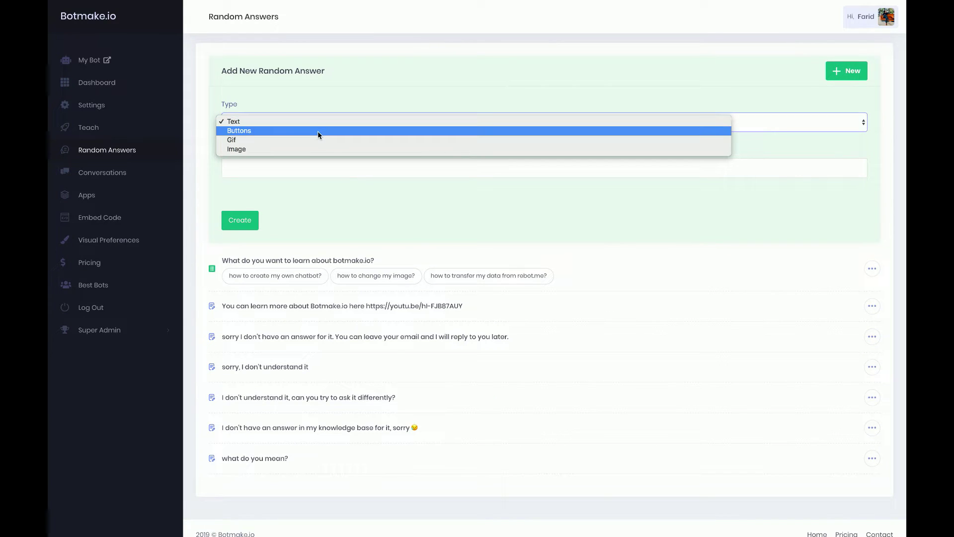
left_click(318, 131)
left_click(296, 170)
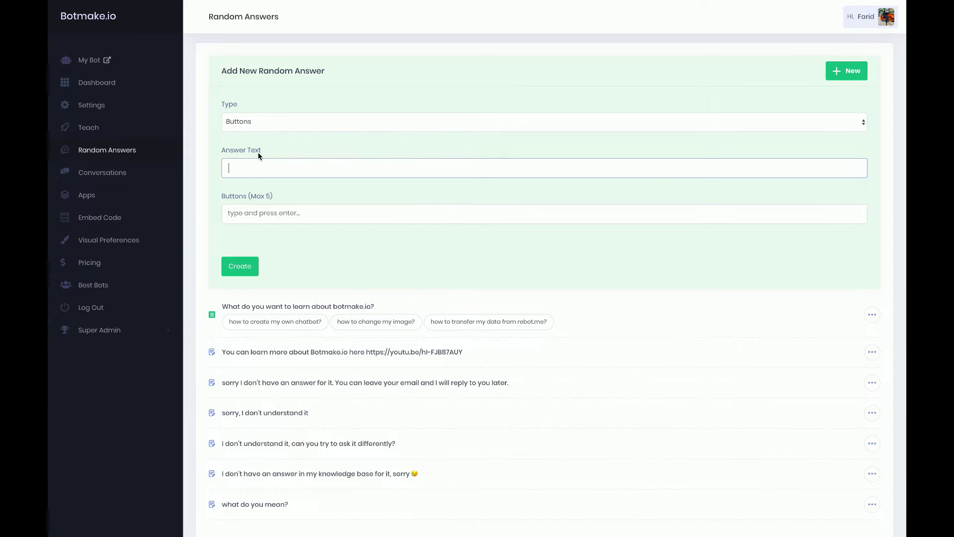
type("How")
type(" can I help you")
type("? Please choose")
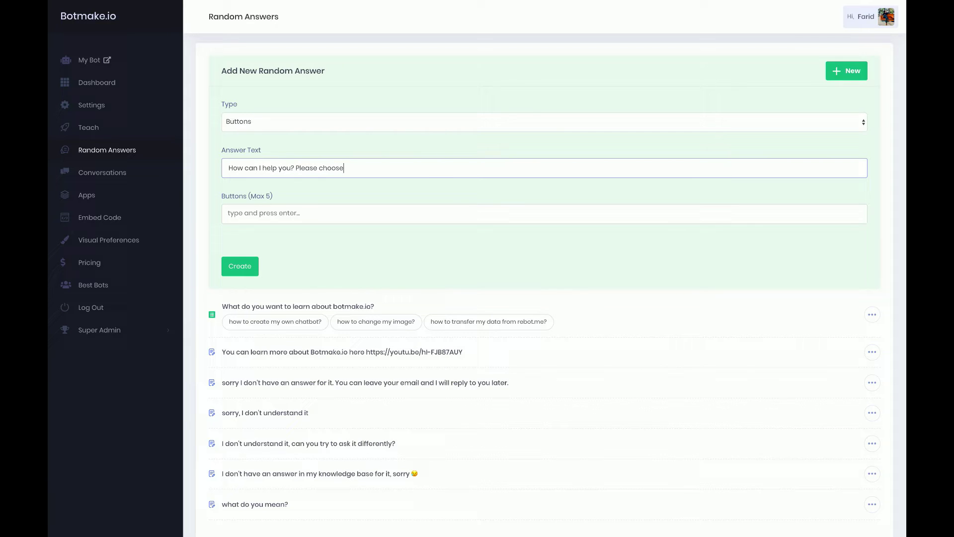
type(" the topic")
Add Visual Preferences, Apps, Embed Code and Settings quick replies and create the answer
left_click(264, 214)
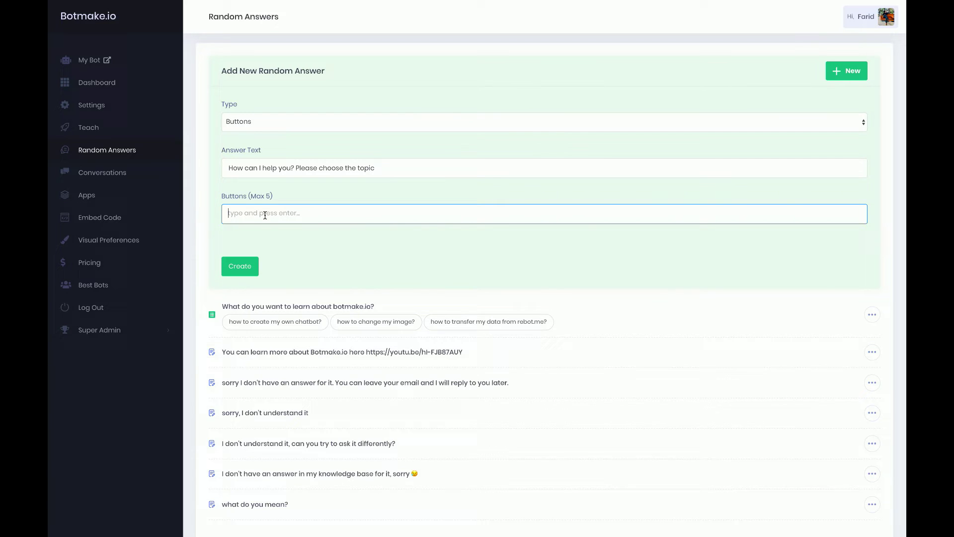
type("Vis")
type("ual Preferences")
key("Return")
type("Apps")
key("Return")
type("Embed")
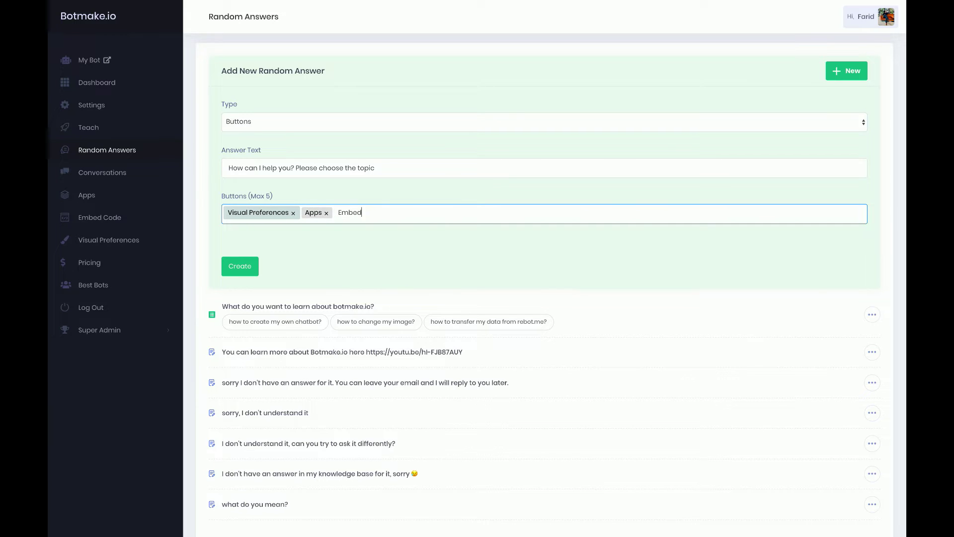
type(" Code")
key("Return")
type("Settings")
left_click(240, 269)
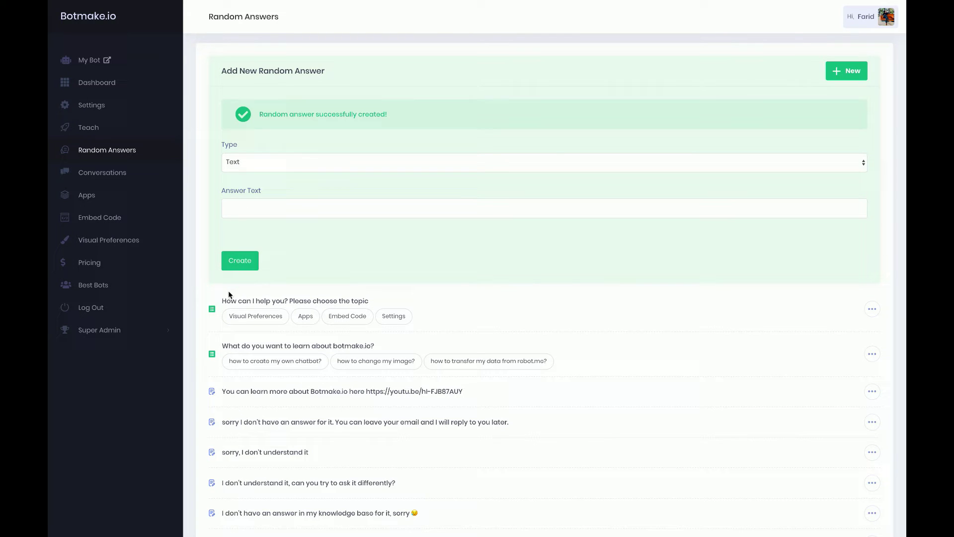
Highlight the new answer's message text in the list, then go to My Bot's live chat
left_click(218, 301)
left_click_drag(219, 301, 375, 302)
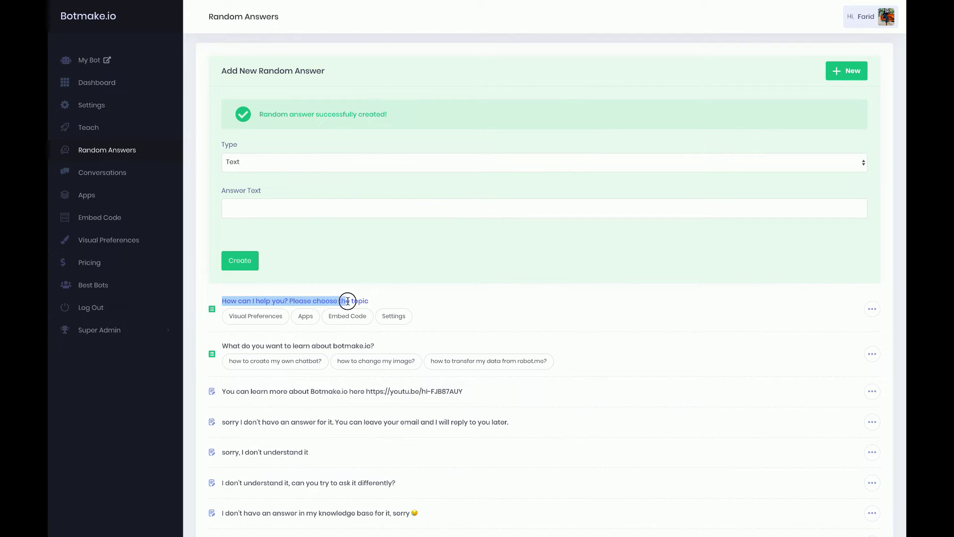
left_click(379, 299)
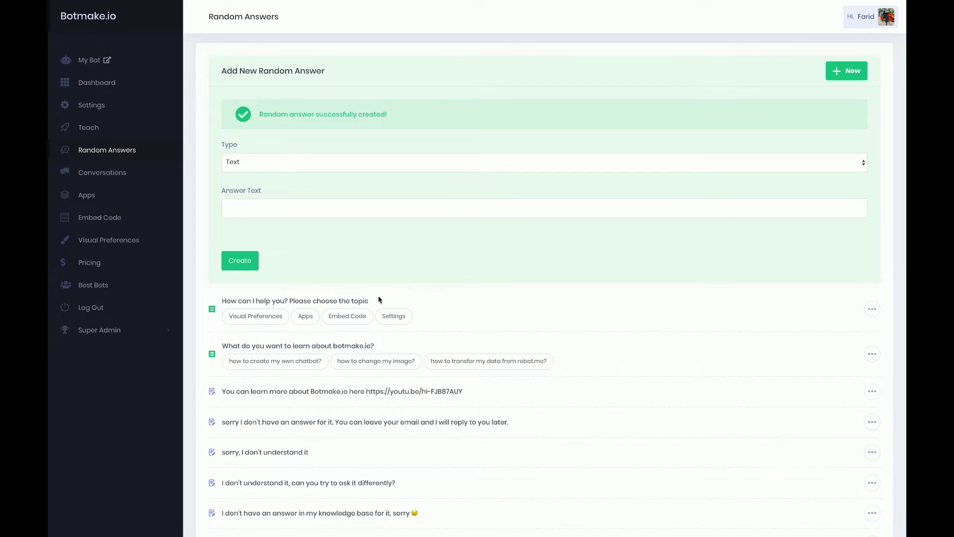
left_click(85, 62)
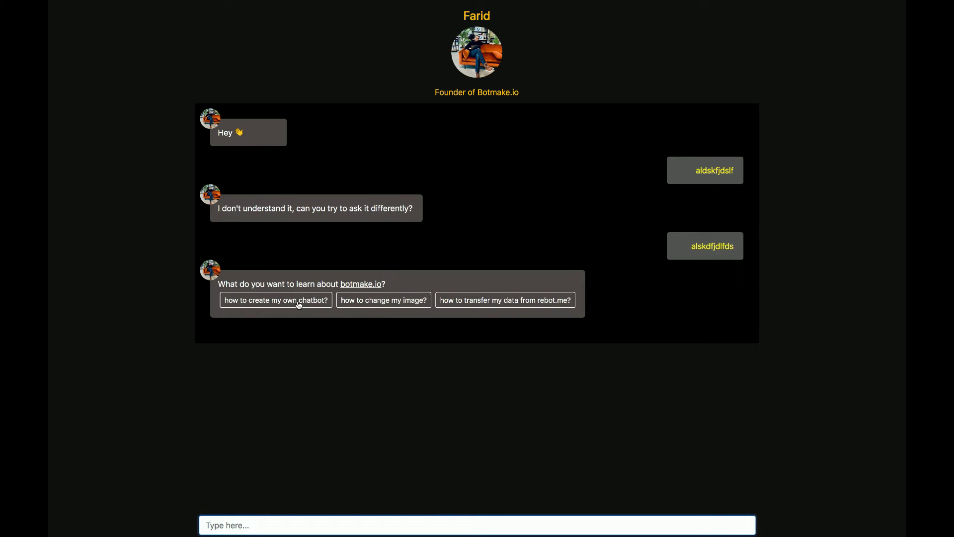
type("aklsdfjdsf")
Send two test messages, then choose the Embed Code and Full Screen Embed Code replies
key("Return")
type("alkdfjdskfj")
key("Return")
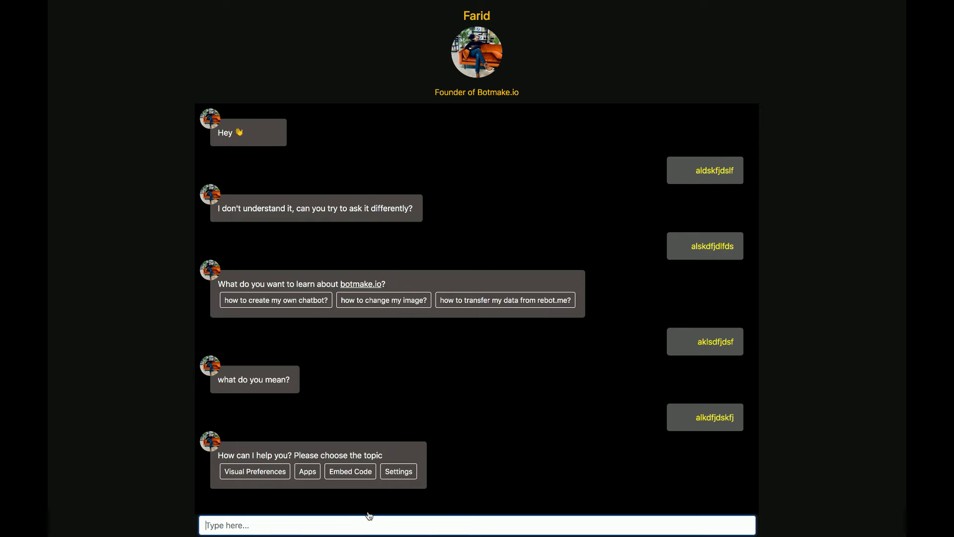
left_click(352, 473)
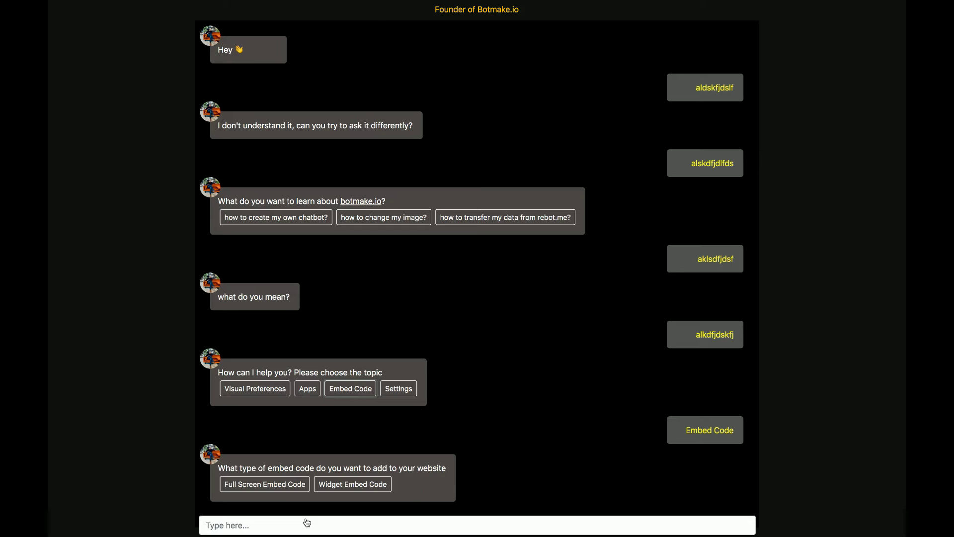
left_click(282, 484)
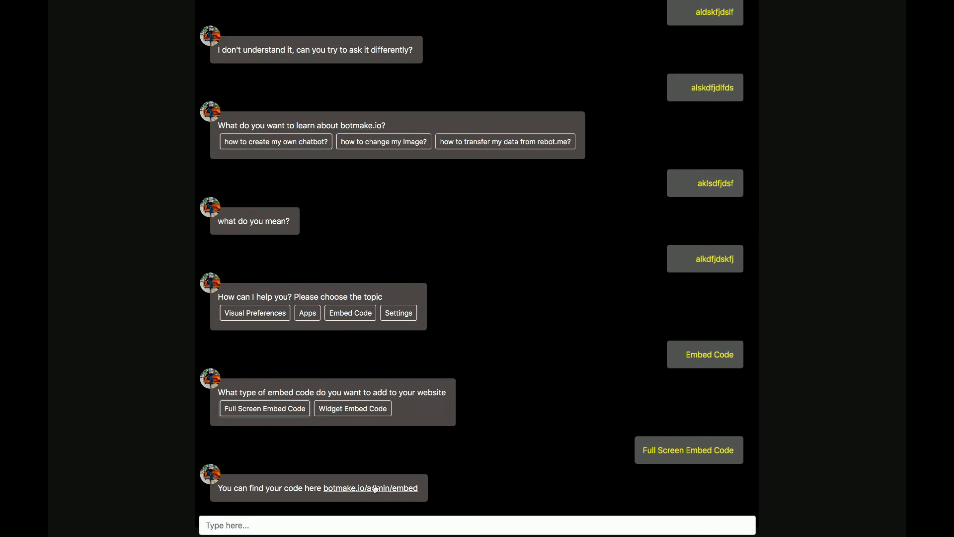
Follow the embed code link, then expand the unanswered qq question under Teach
left_click(405, 487)
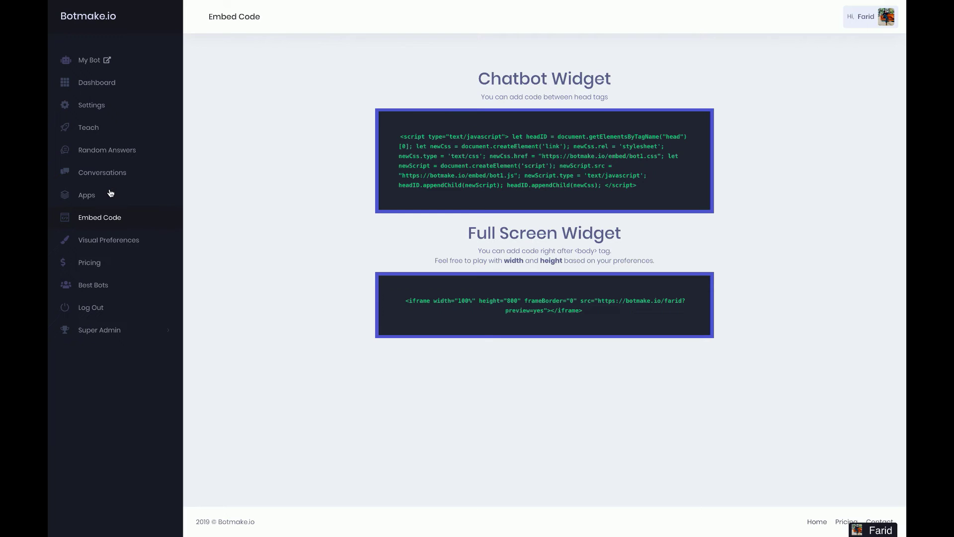
left_click(88, 128)
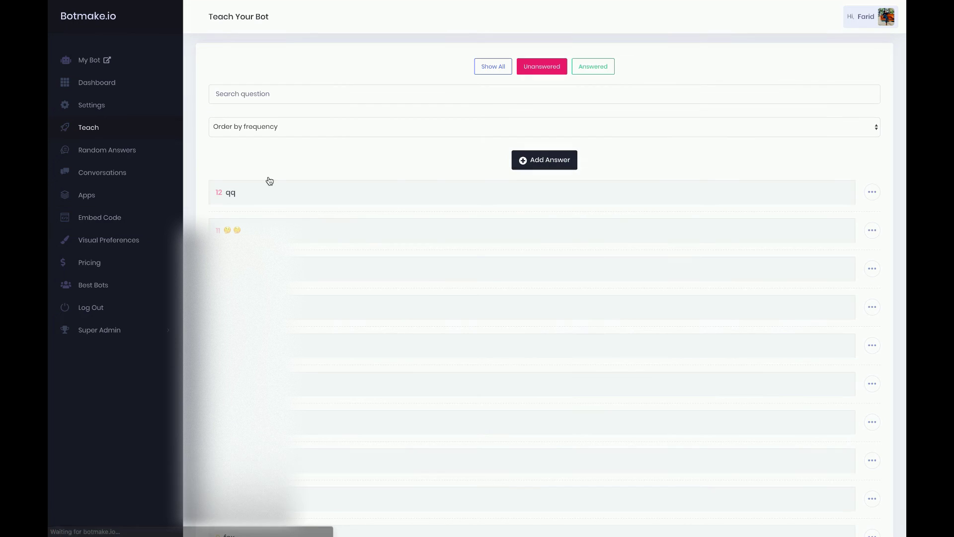
left_click(270, 196)
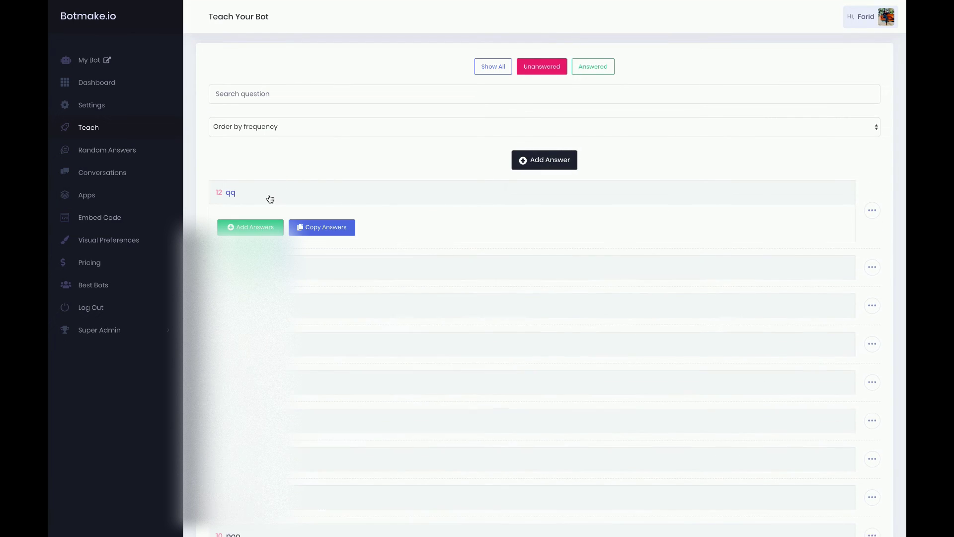
Start a Buttons-type answer for the qq question
left_click(246, 227)
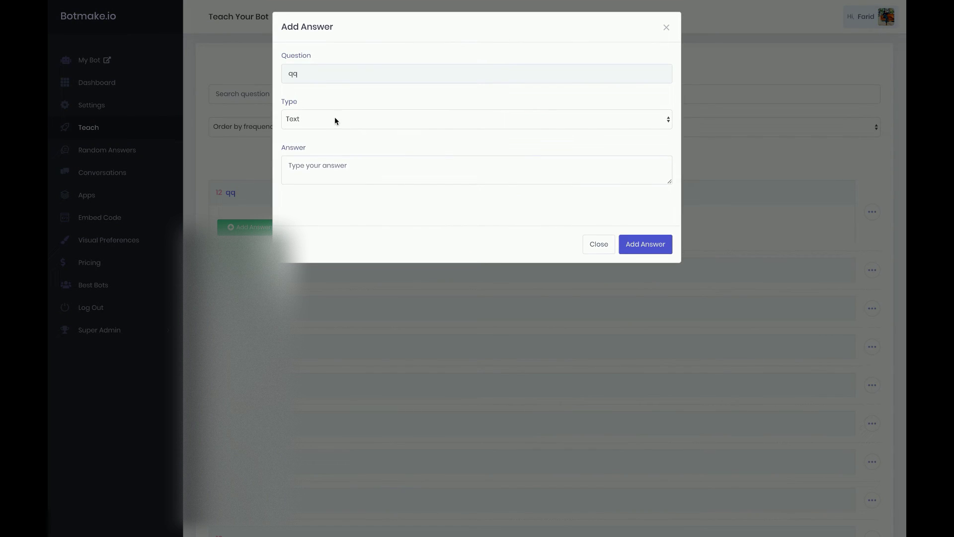
left_click(335, 119)
left_click(331, 128)
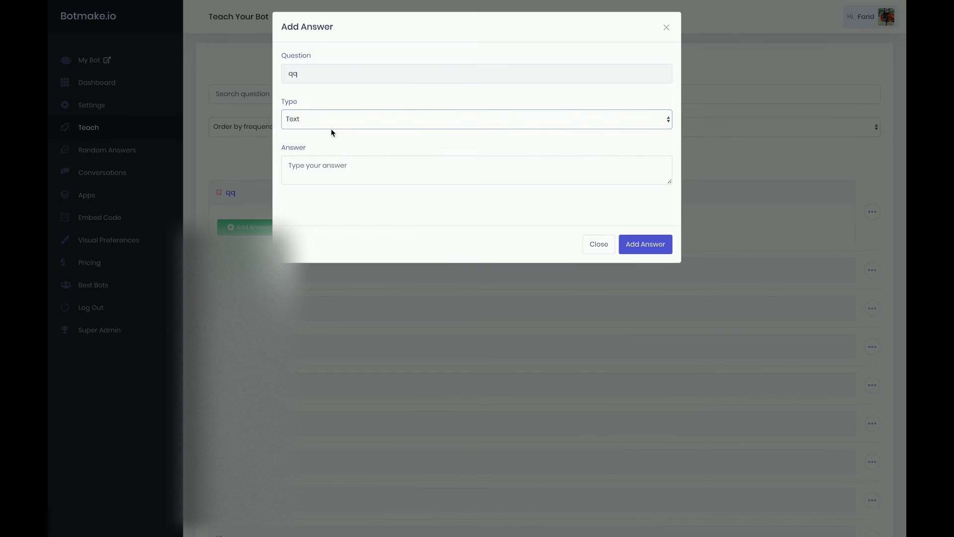
left_click(326, 171)
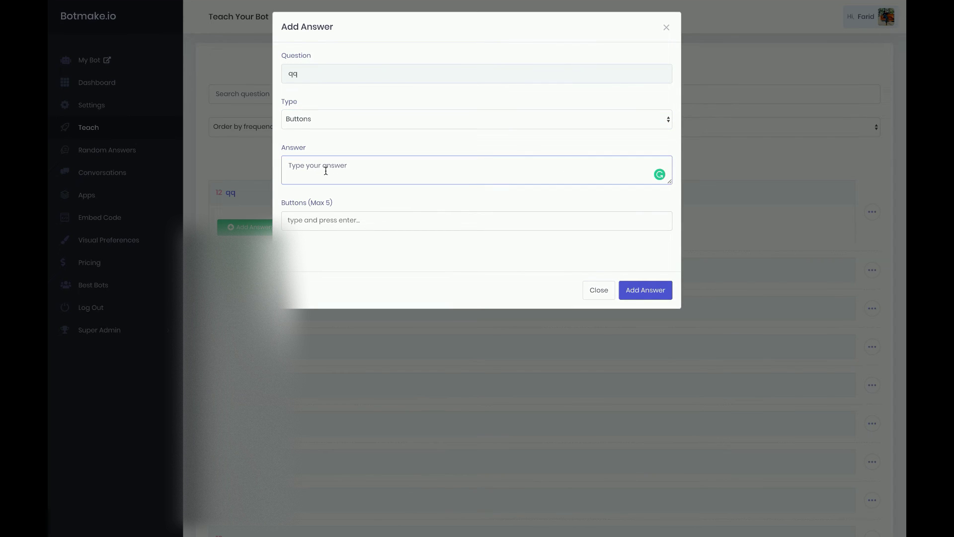
type("test")
Add quick replies a, b and c and save 'test' as qq's answer
left_click(321, 222)
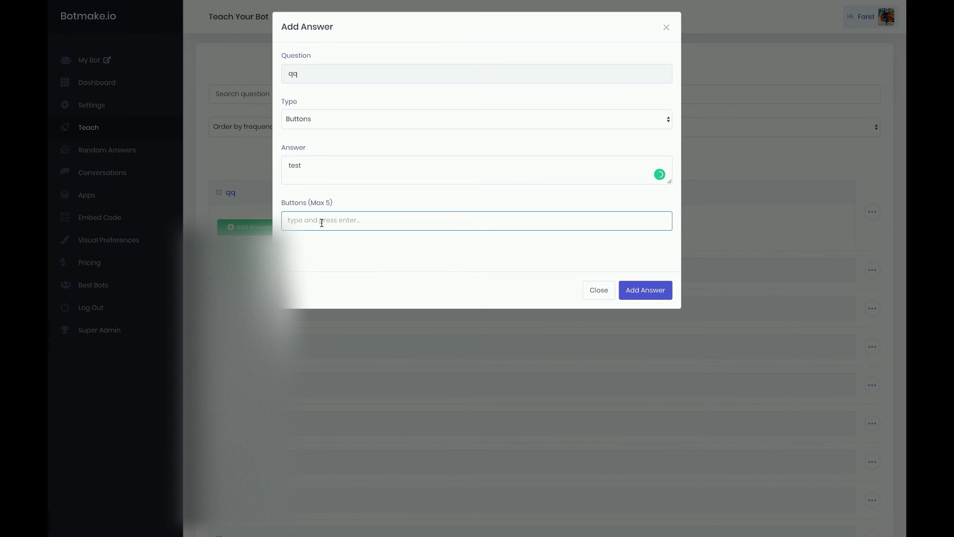
type("a")
key("Return")
type("a b")
key("Return")
type("c")
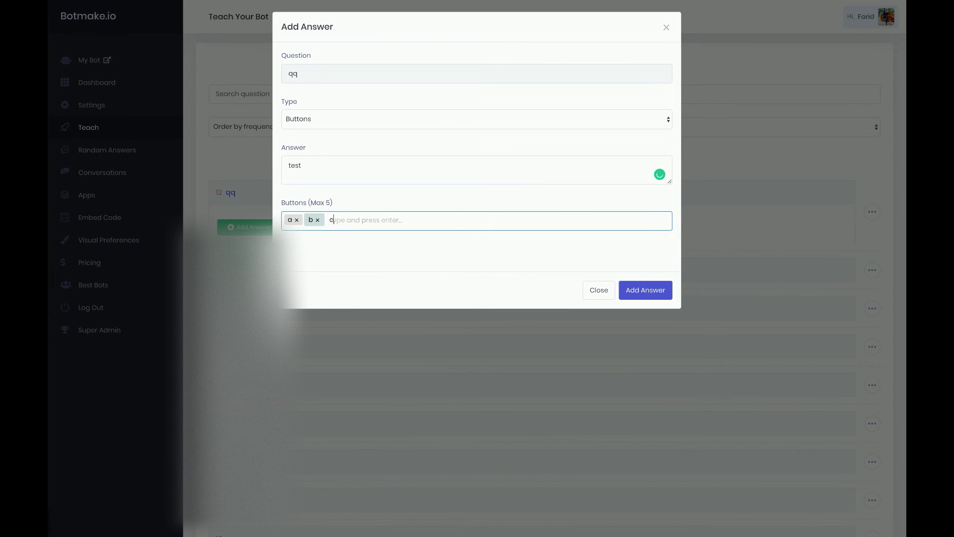
key("Return")
left_click(546, 273)
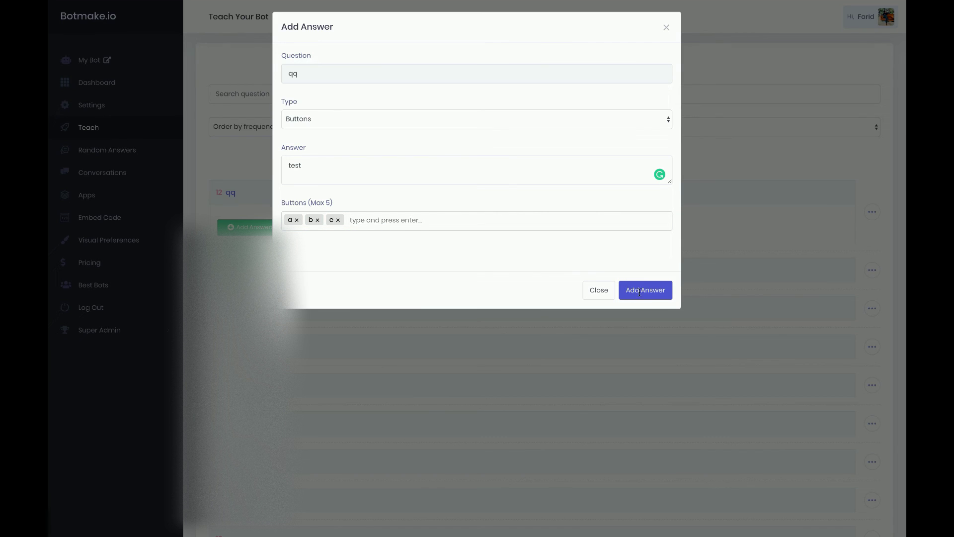
left_click(638, 291)
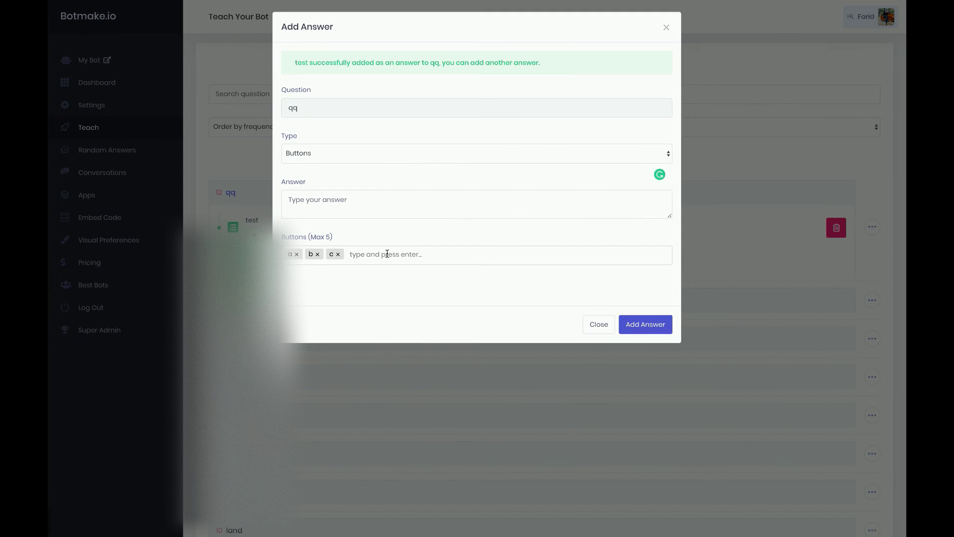
Close the dialog and try quick replies a, b and c in the live chat
left_click(600, 325)
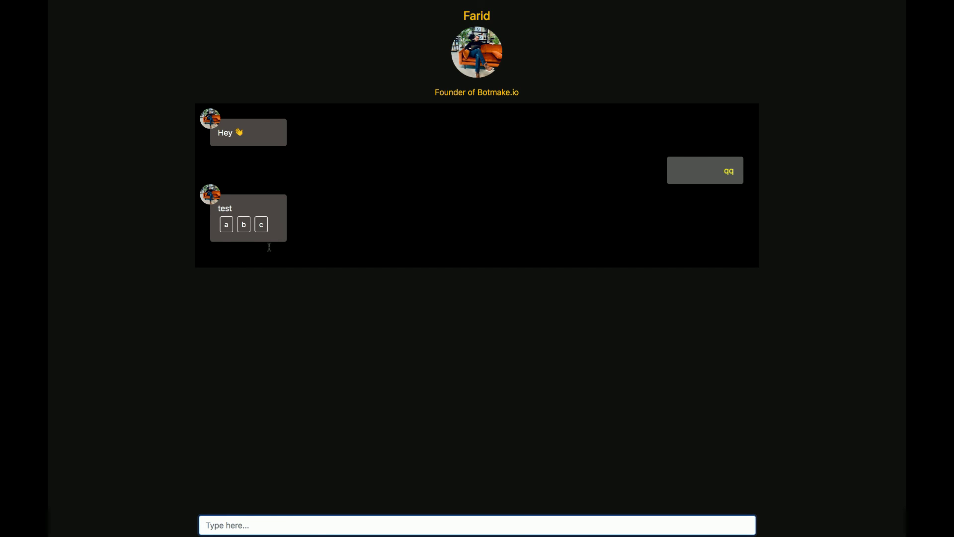
left_click(225, 225)
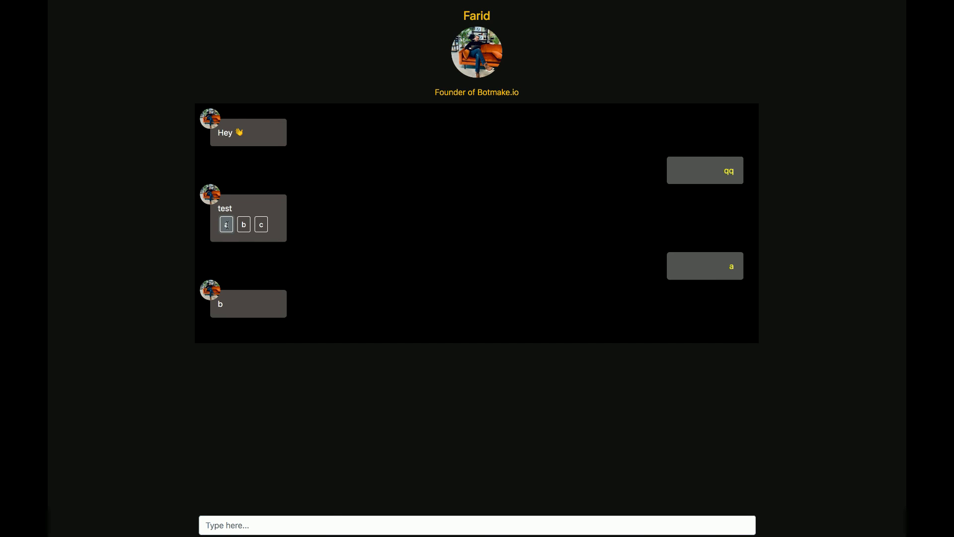
left_click(243, 224)
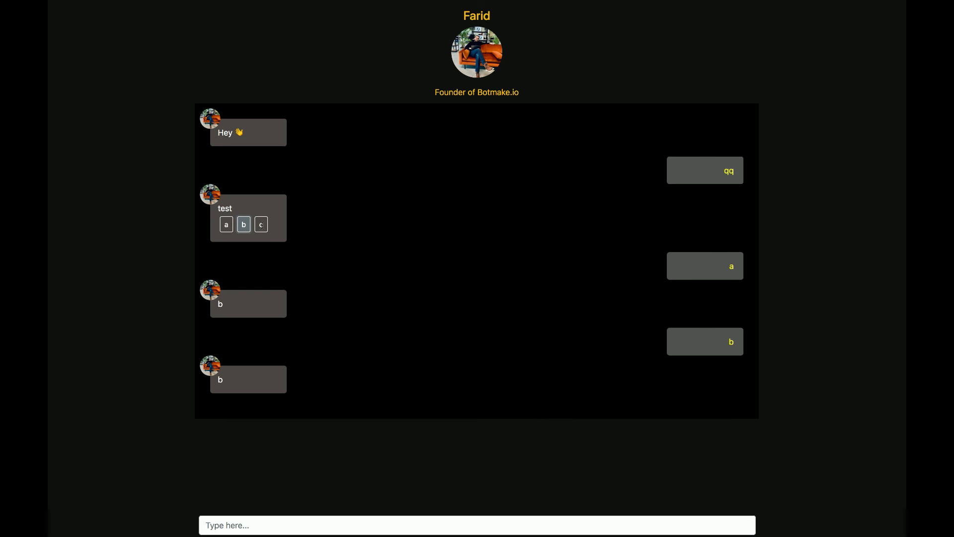
left_click(262, 224)
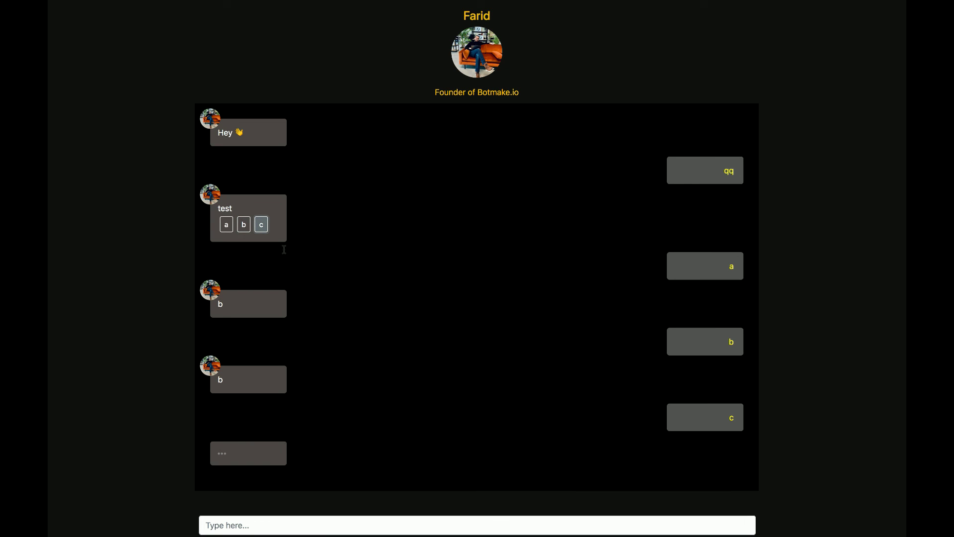
left_click(295, 525)
left_click(161, 355)
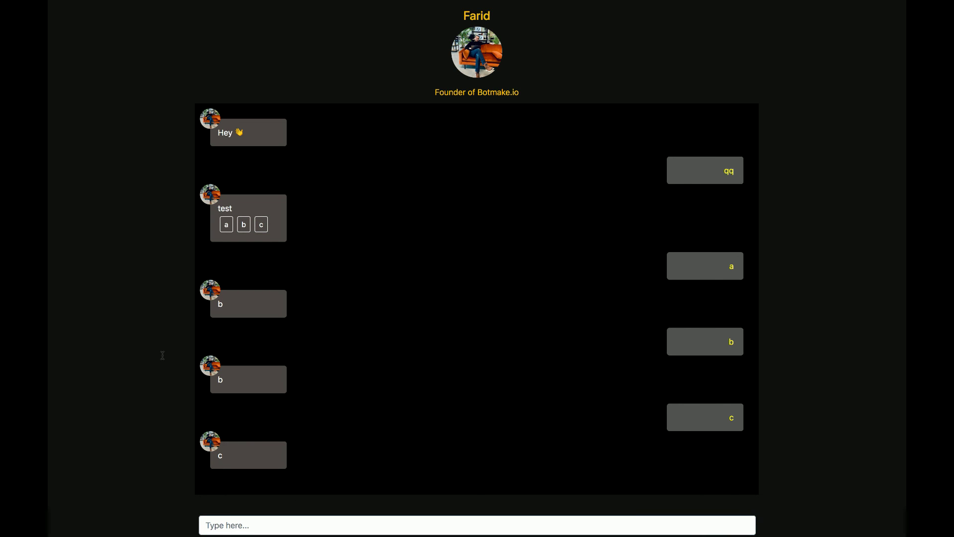